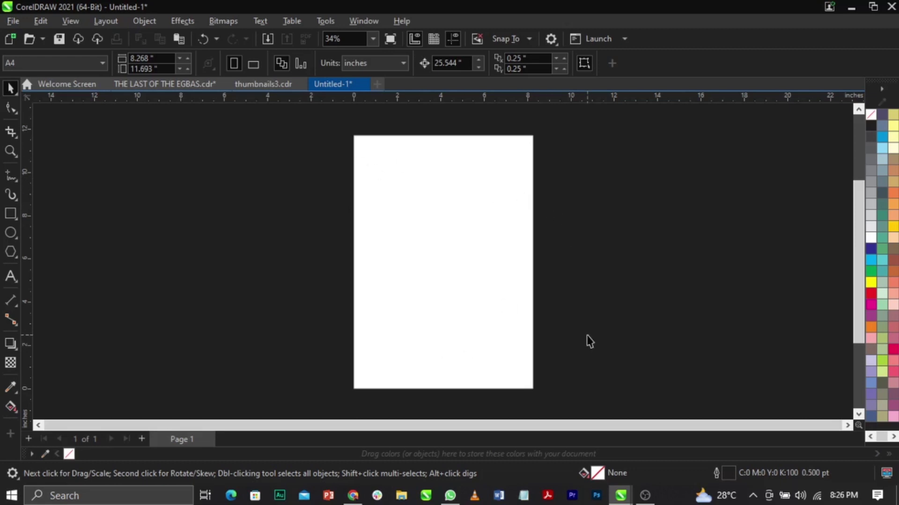
# - Open the Layout > Page Layout options, move the dialog off the page, and select Guidelines
pyautogui.click(847, 425)
pyautogui.click(847, 425)
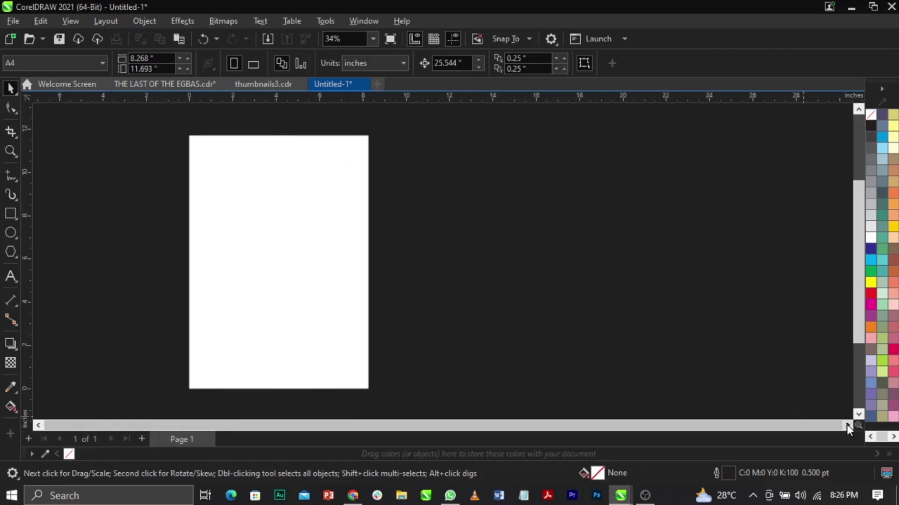
pyautogui.click(109, 24)
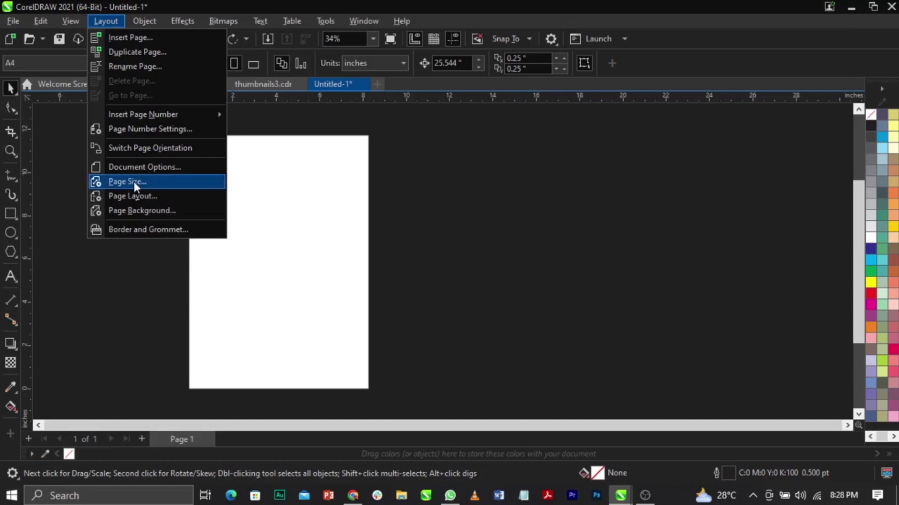
pyautogui.click(144, 195)
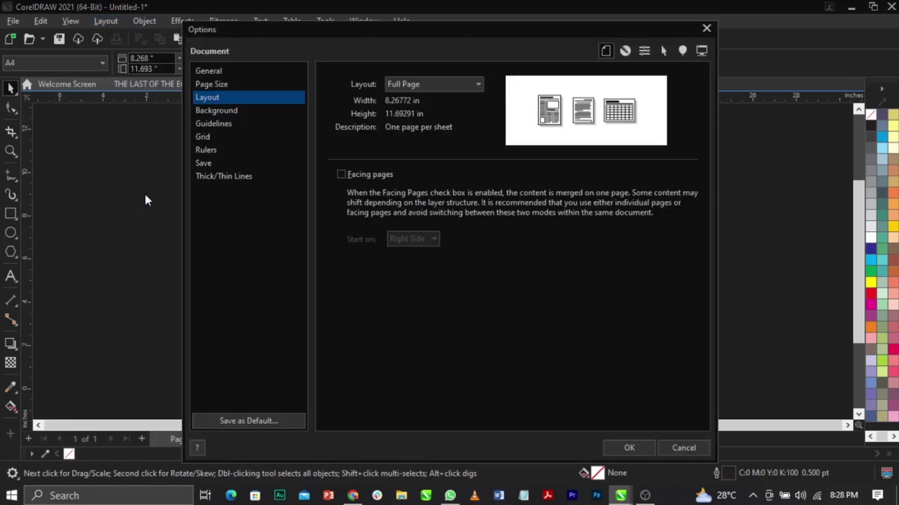
pyautogui.moveTo(345, 29); pyautogui.dragTo(545, 32)
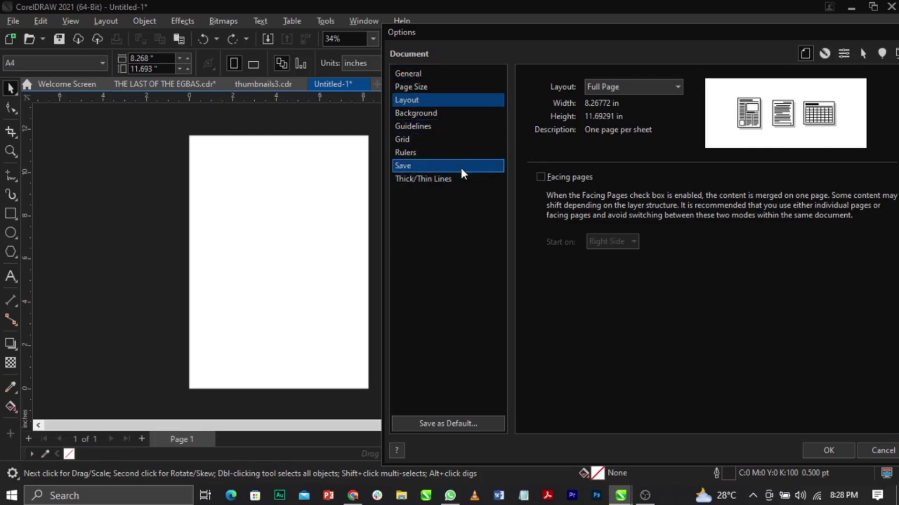
pyautogui.click(422, 127)
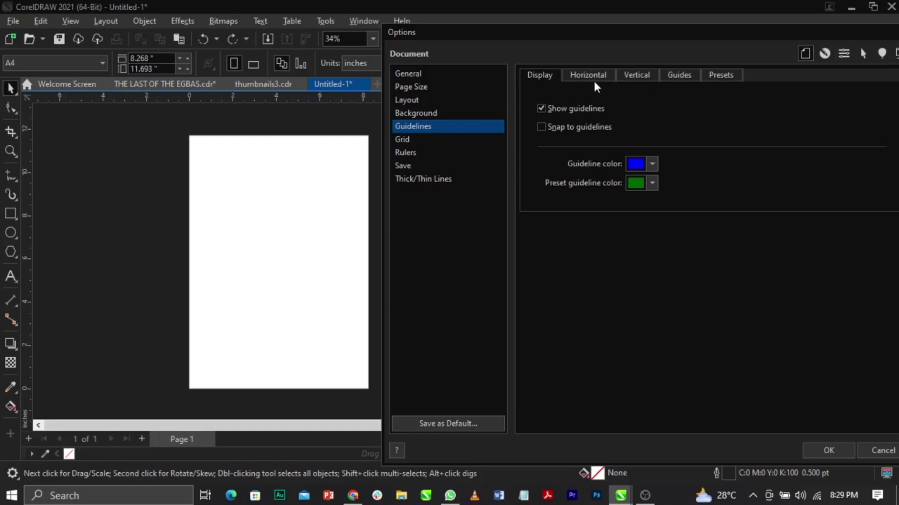
# - On the Guidelines Presets tab, try Corel presets, return to User-defined, and toggle margins off and on
pyautogui.click(720, 76)
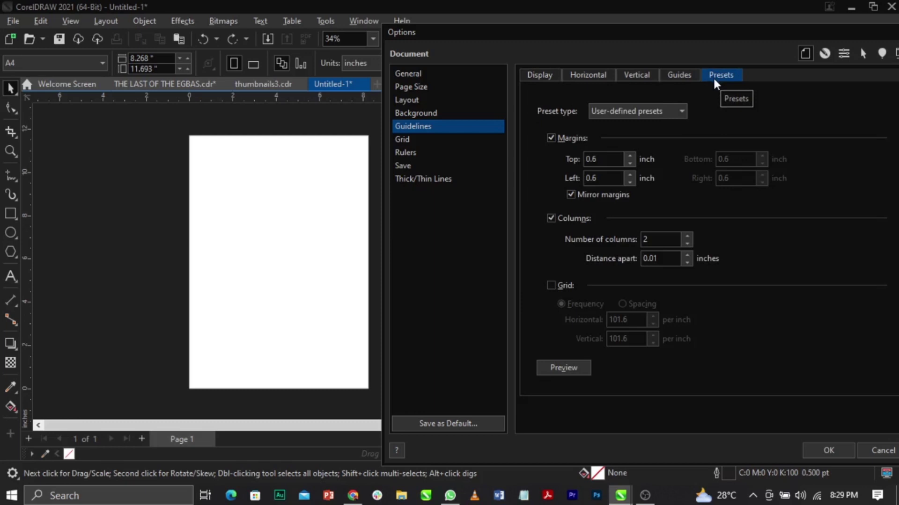
pyautogui.click(664, 117)
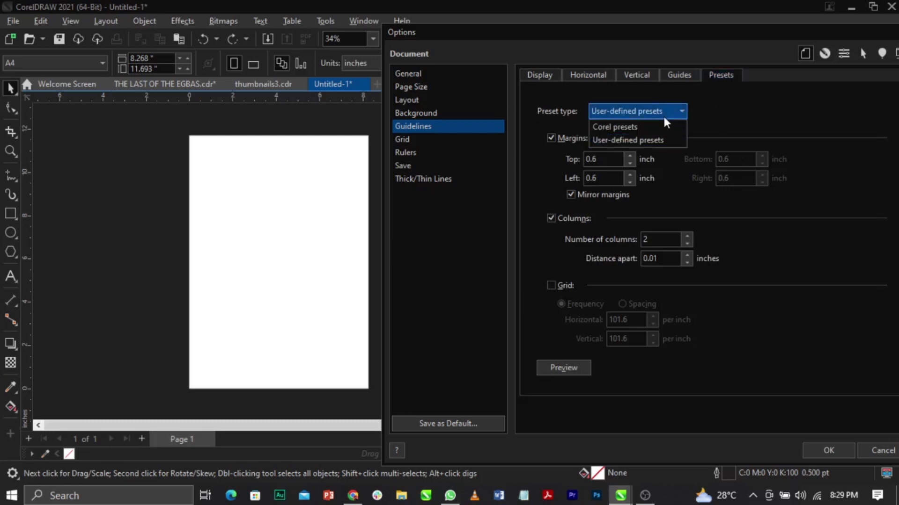
pyautogui.click(620, 130)
pyautogui.click(631, 113)
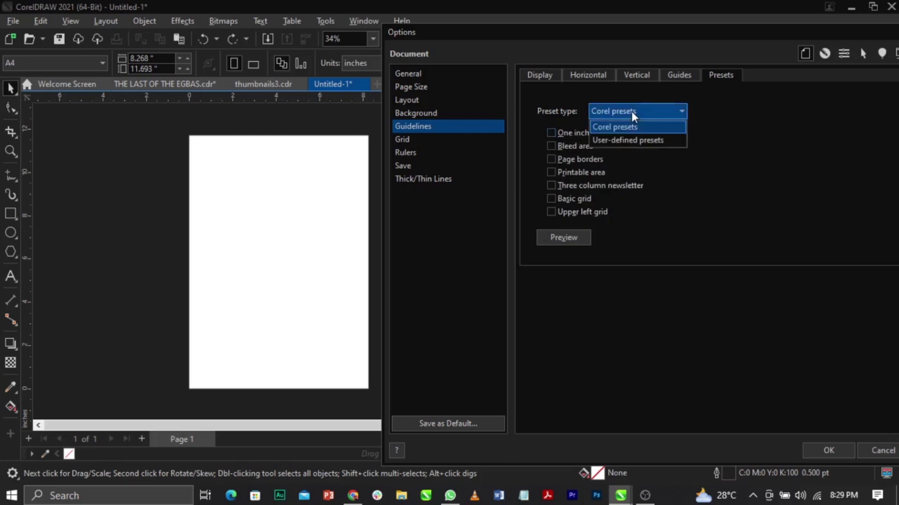
pyautogui.click(630, 141)
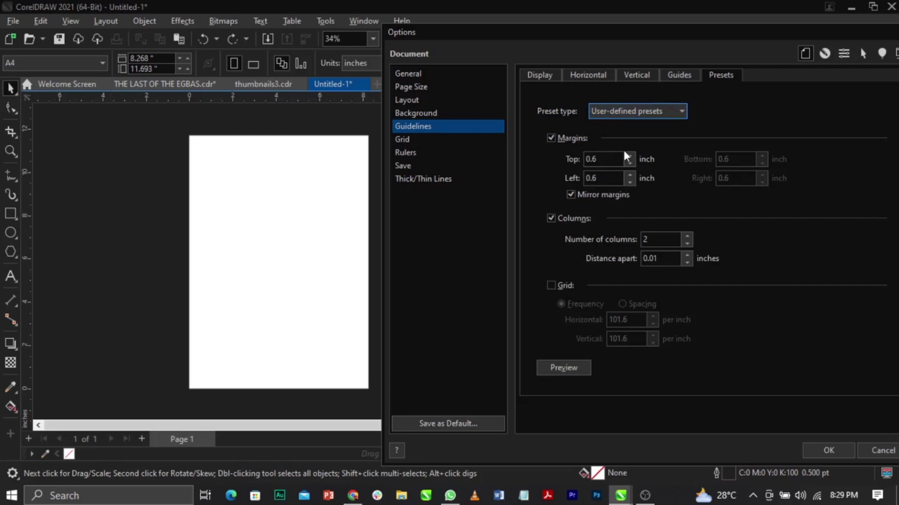
pyautogui.click(551, 139)
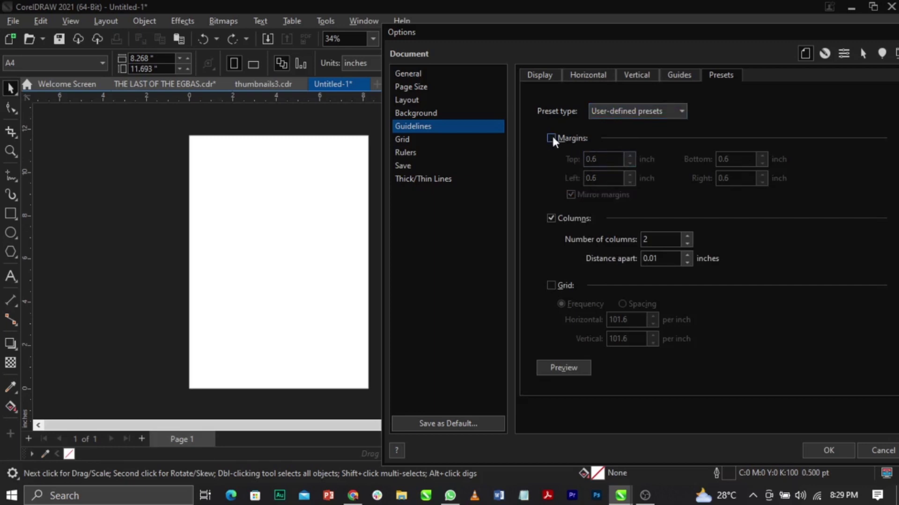
pyautogui.click(552, 139)
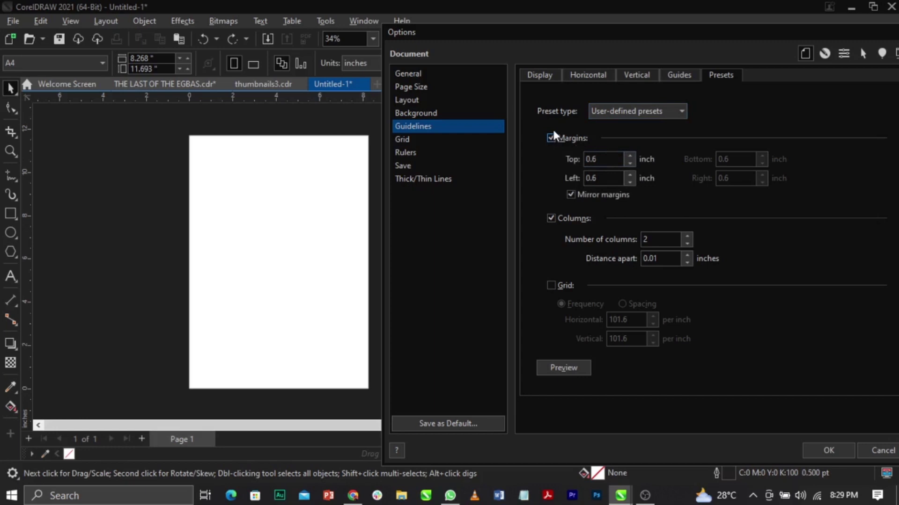
# - Try edits to the top and left margin values in the user-defined preset
pyautogui.click(604, 159)
pyautogui.press('BackSpace')
pyautogui.write('5')
pyautogui.press('BackSpace')
pyautogui.write('0')
pyautogui.click(592, 178)
pyautogui.press('BackSpace')
pyautogui.write('0')
pyautogui.click(669, 236)
pyautogui.click(606, 163)
pyautogui.press('Tab')
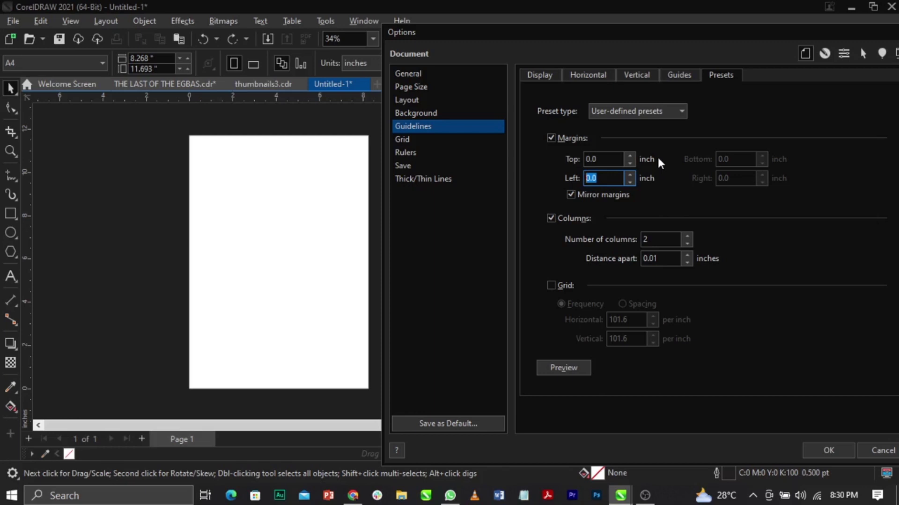
# - Set the top and left margins to 0.8 inch, toggling Mirror margins off and back on
pyautogui.click(609, 159)
pyautogui.hotkey('shift', 'Left')
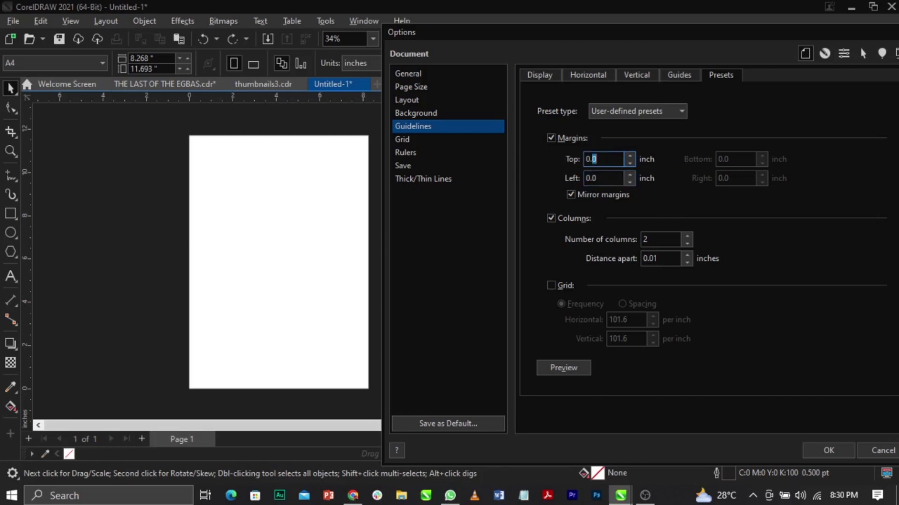
pyautogui.write('8')
pyautogui.click(596, 179)
pyautogui.hotkey('shift', 'Left')
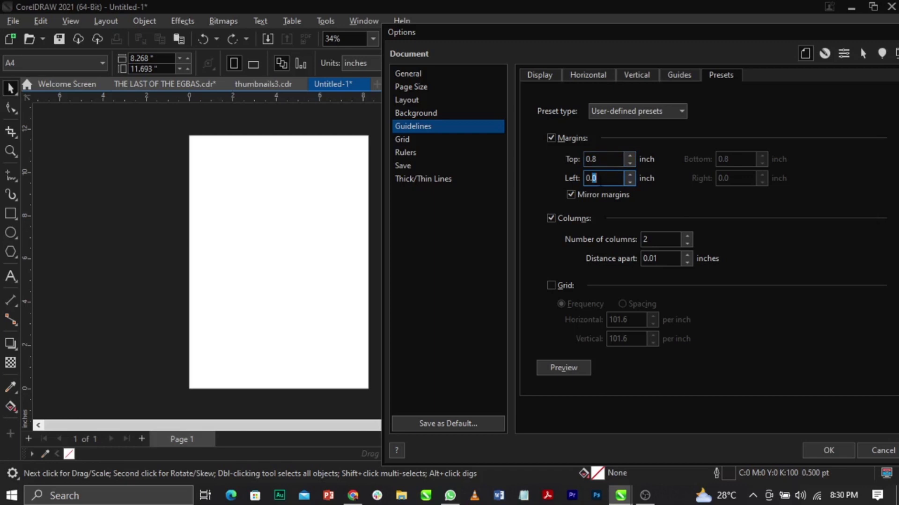
pyautogui.write('8')
pyautogui.click(592, 160)
pyautogui.hotkey('shift', 'Tab')
pyautogui.write('9')
pyautogui.press('BackSpace')
pyautogui.write('0.8')
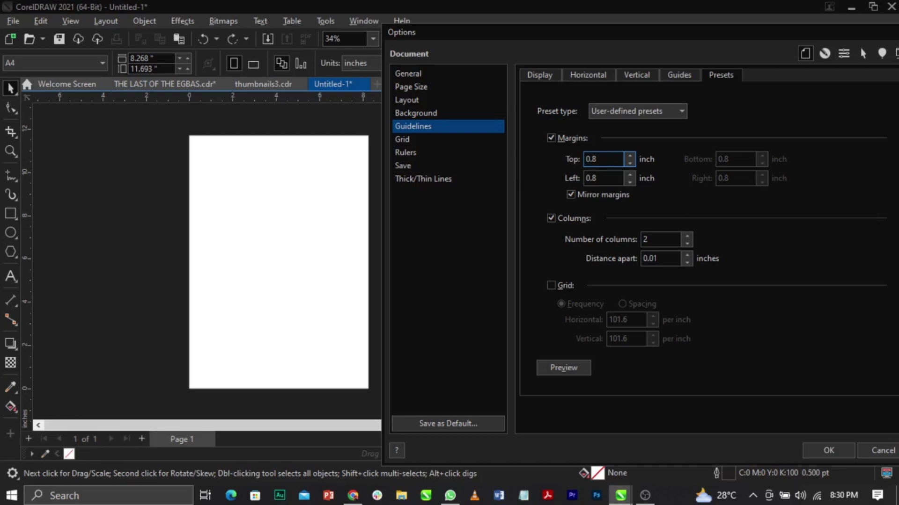
pyautogui.click(570, 194)
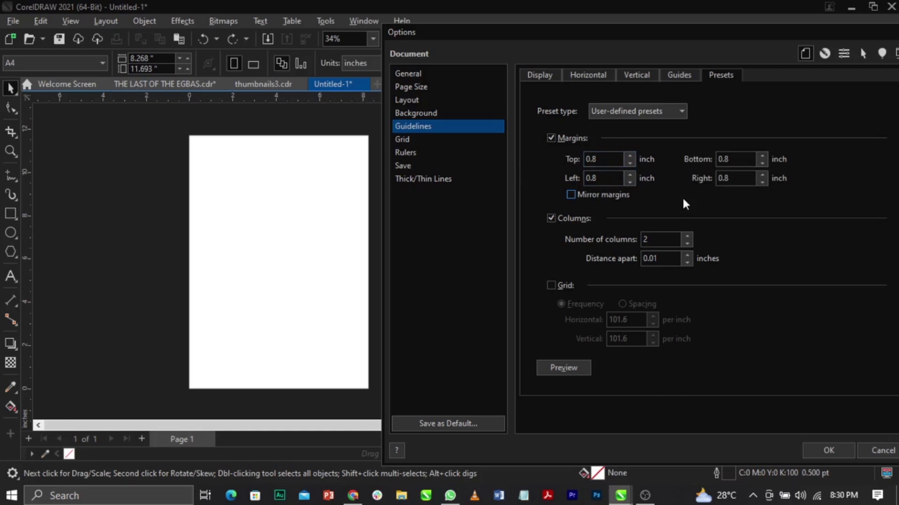
pyautogui.doubleClick(730, 159)
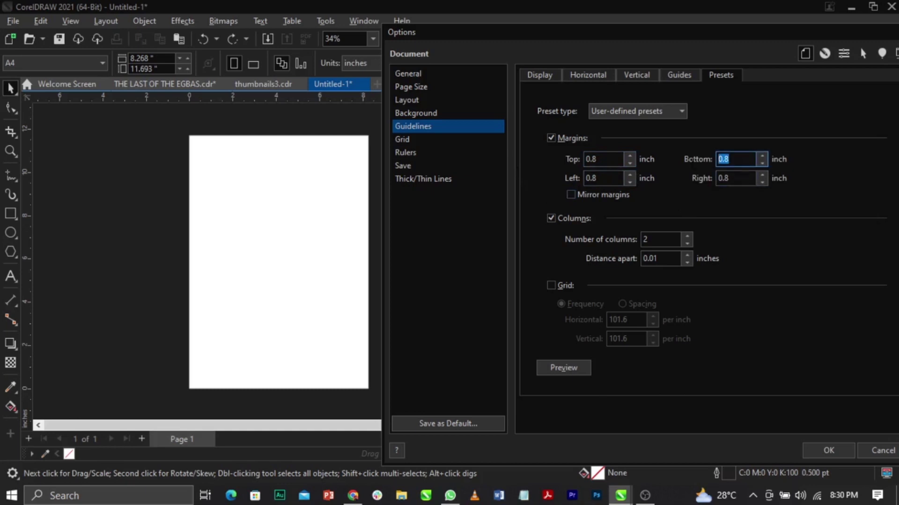
pyautogui.hotkey('alt', 'm')
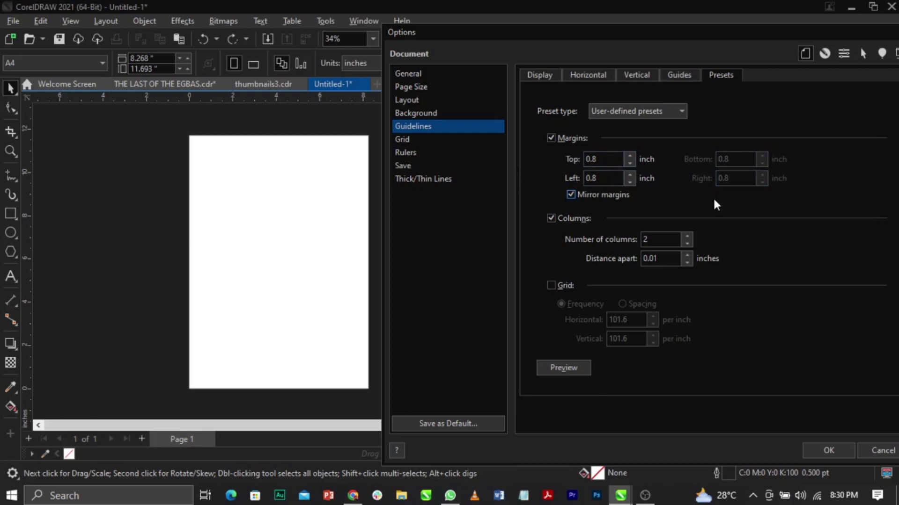
# - Turn off column guidelines and preview the page with 0.5-inch top and left margins
pyautogui.click(581, 375)
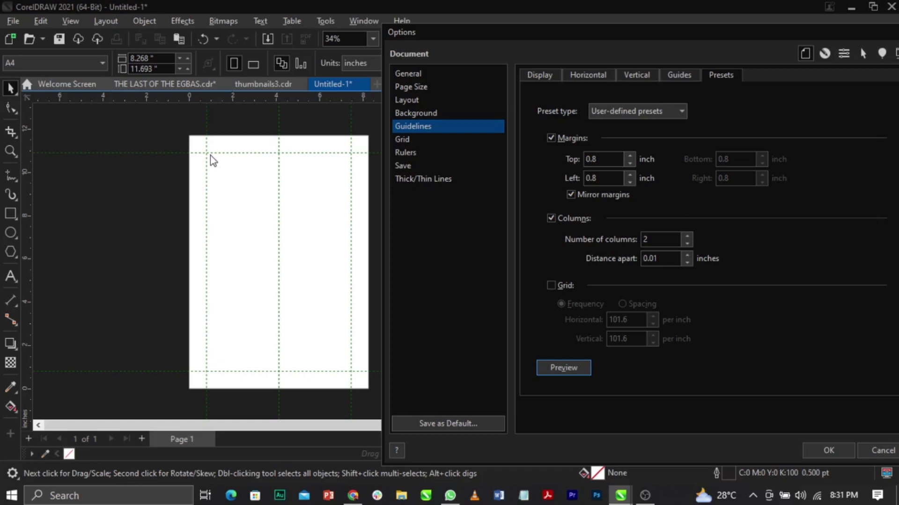
pyautogui.click(552, 219)
pyautogui.click(564, 368)
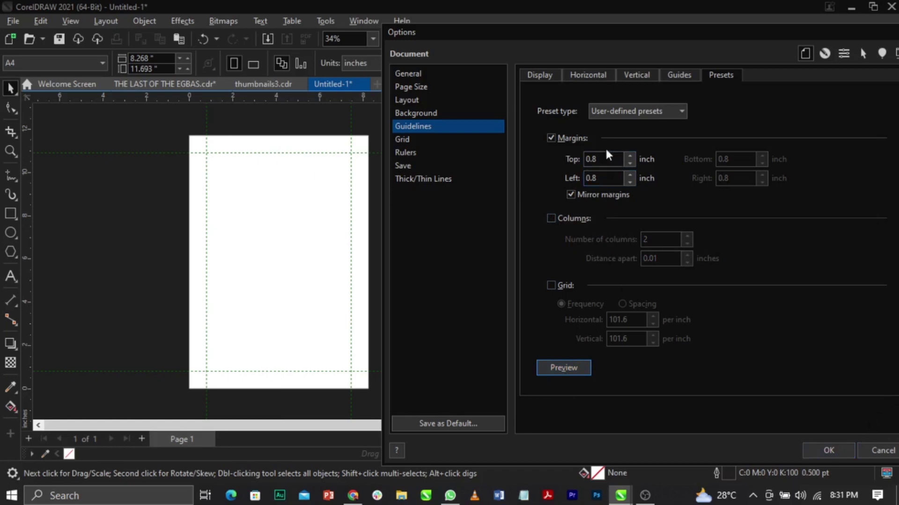
pyautogui.click(595, 159)
pyautogui.hotkey('shift', 'Left')
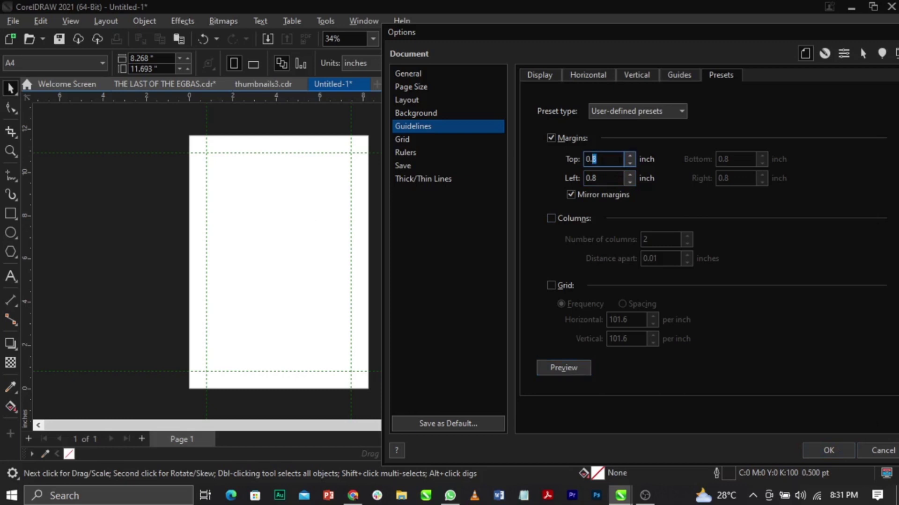
pyautogui.write('5')
pyautogui.click(597, 177)
pyautogui.hotkey('shift', 'Left')
pyautogui.write('5')
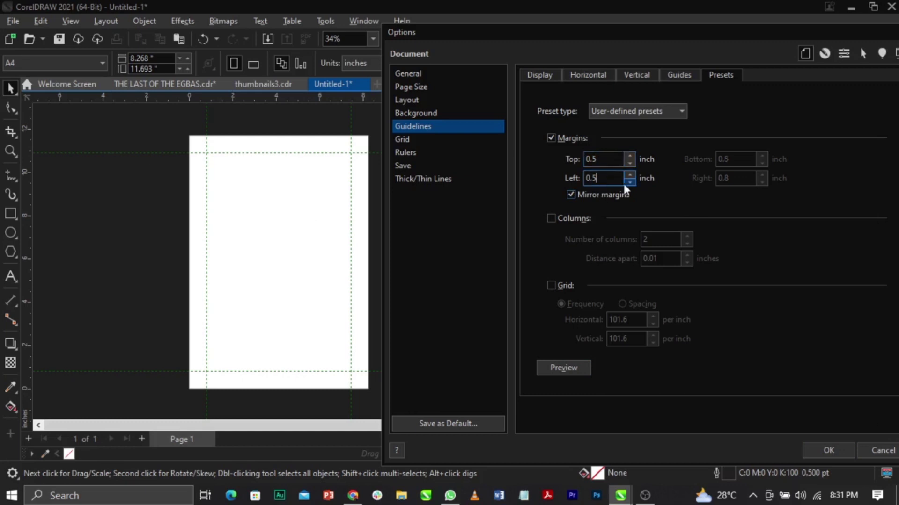
pyautogui.click(563, 371)
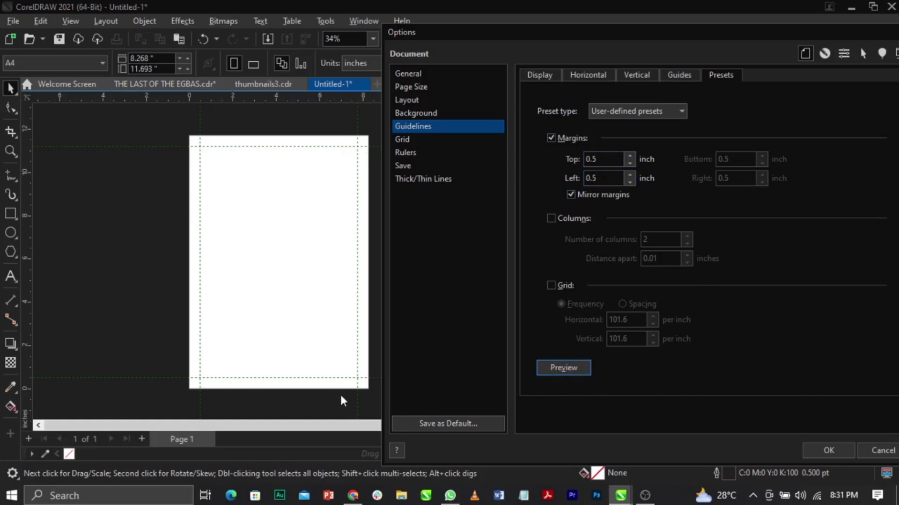
# - Change the top and left margins to 0.7 inch and preview them on the page
pyautogui.moveTo(591, 159); pyautogui.dragTo(598, 160)
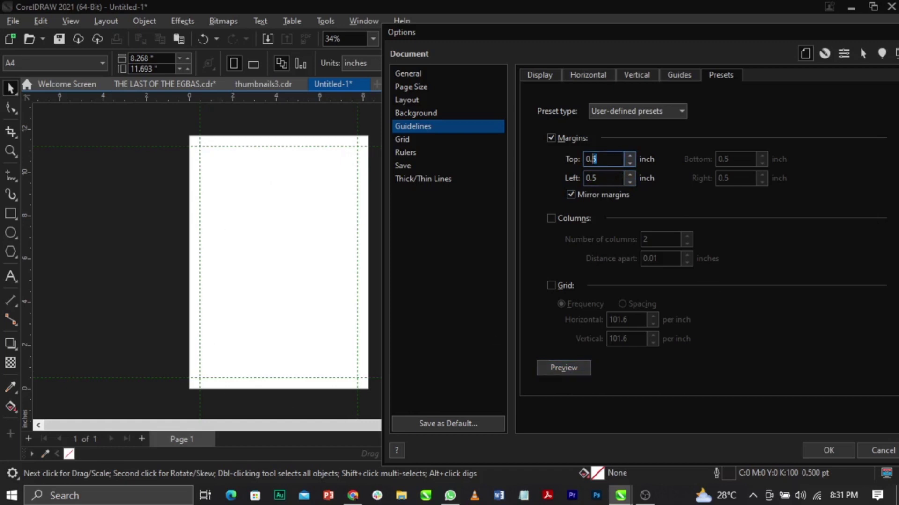
pyautogui.write('7')
pyautogui.moveTo(590, 178); pyautogui.dragTo(597, 178)
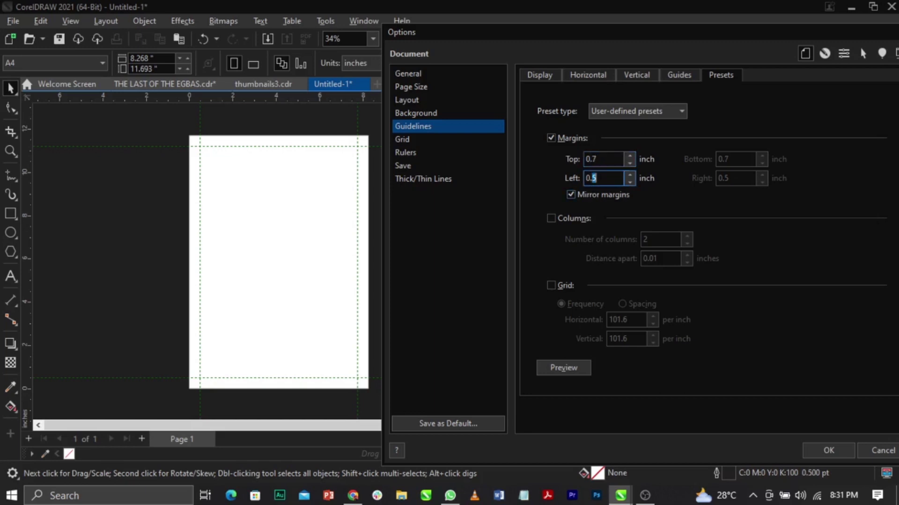
pyautogui.write('7')
pyautogui.click(569, 372)
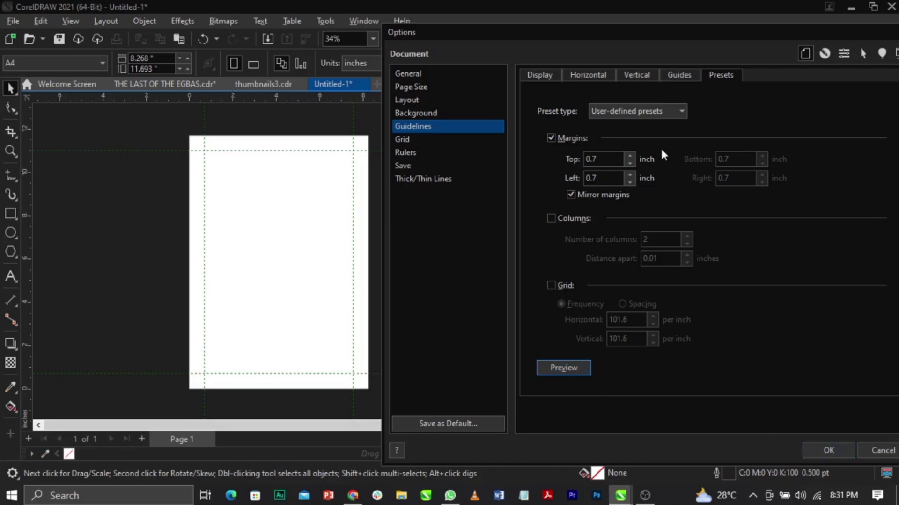
# - Apply the 0.7-inch margin guidelines, add several pages, then undo the added pages
pyautogui.click(825, 452)
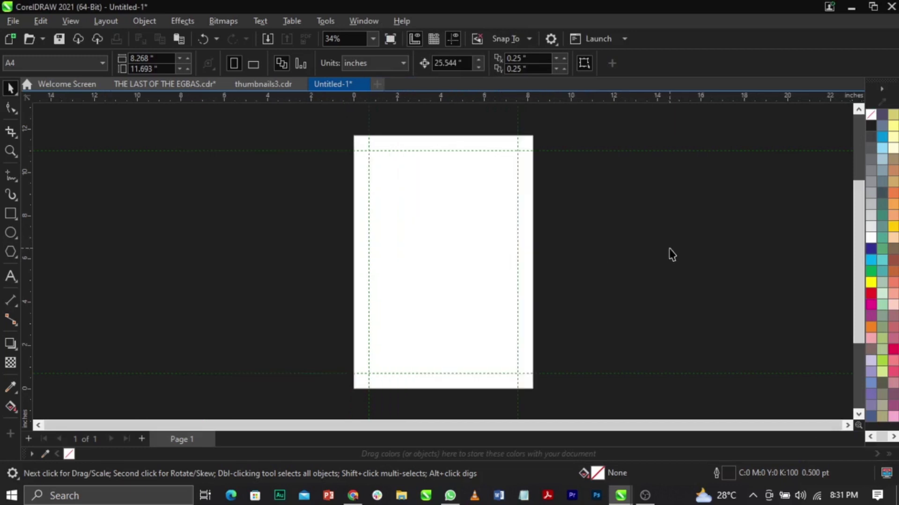
pyautogui.click(141, 440)
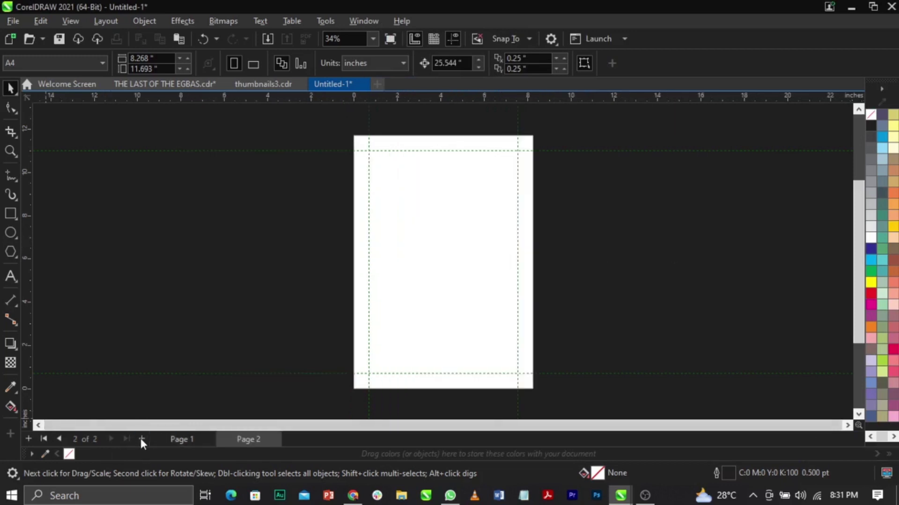
pyautogui.click(140, 439)
pyautogui.click(140, 439)
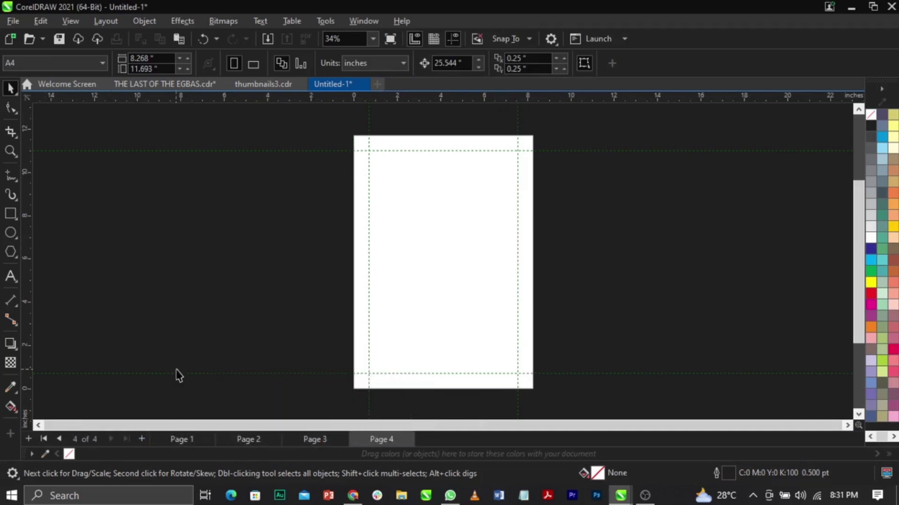
pyautogui.click(142, 439)
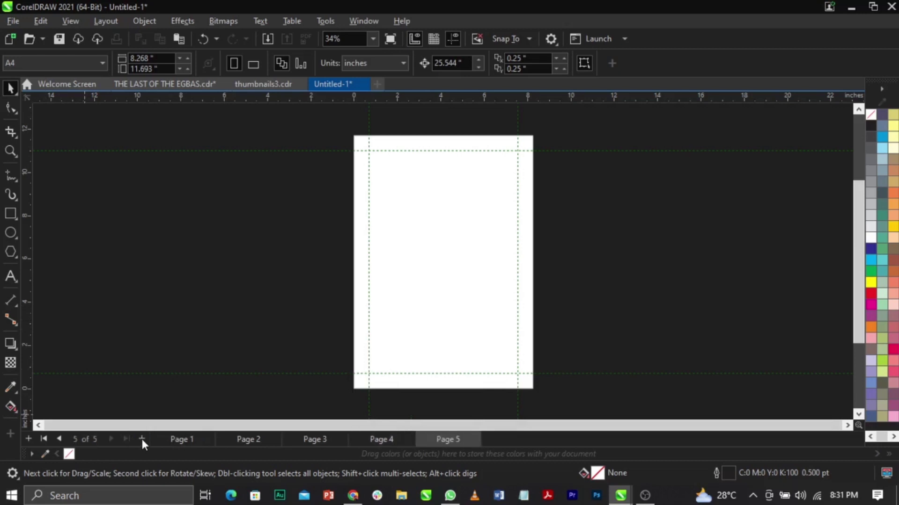
pyautogui.click(141, 439)
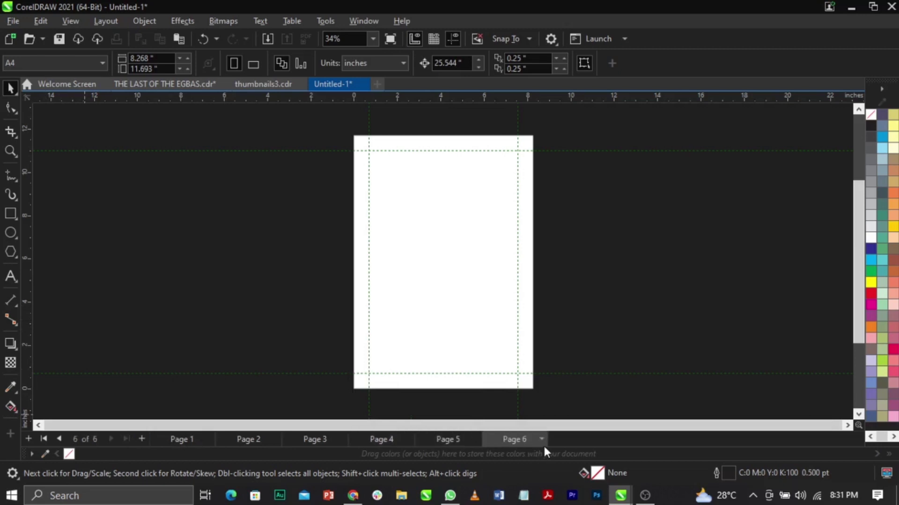
pyautogui.hotkey('ctrl', 'z')
pyautogui.hotkey('ctrl', 'z')
pyautogui.hotkey('ctrl', 'z')
pyautogui.hotkey('ctrl', 'z')
pyautogui.hotkey('ctrl', 'z')
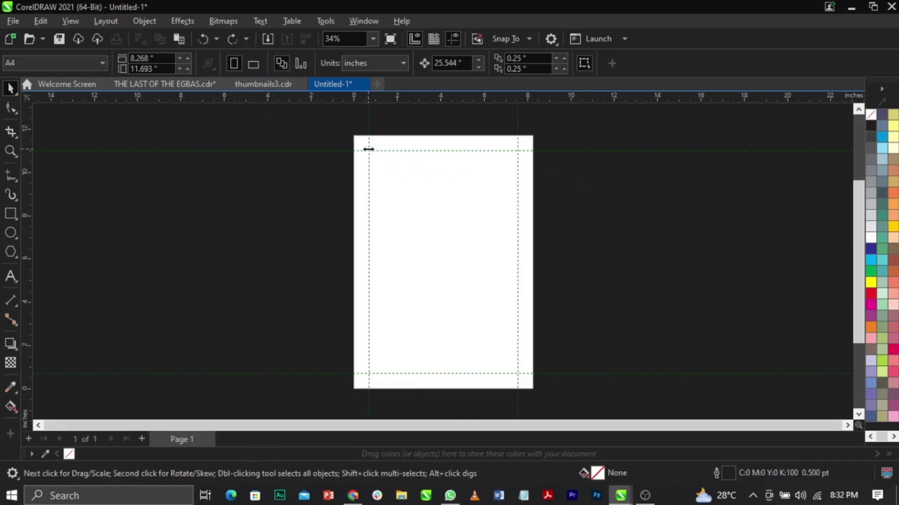
# - Draw a test rectangle along the margin guidelines, then delete it
pyautogui.click(10, 214)
pyautogui.moveTo(368, 149); pyautogui.dragTo(519, 375)
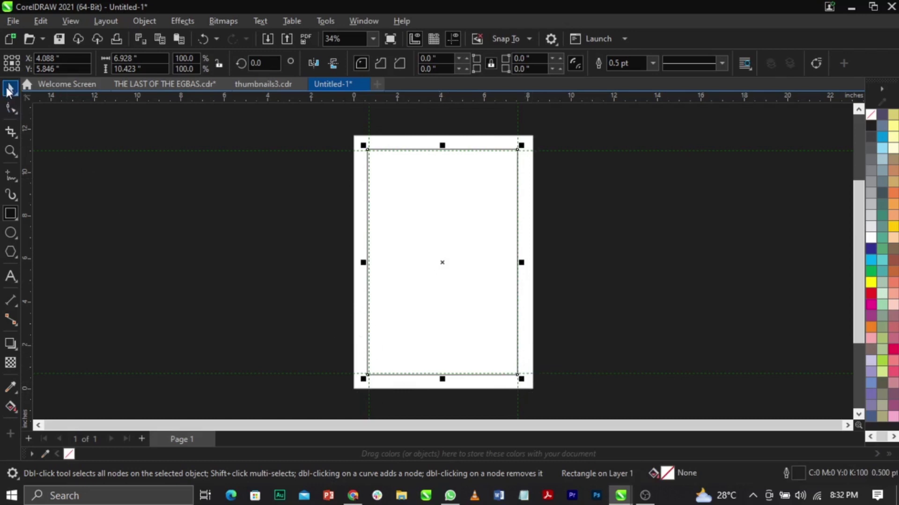
pyautogui.press('Delete')
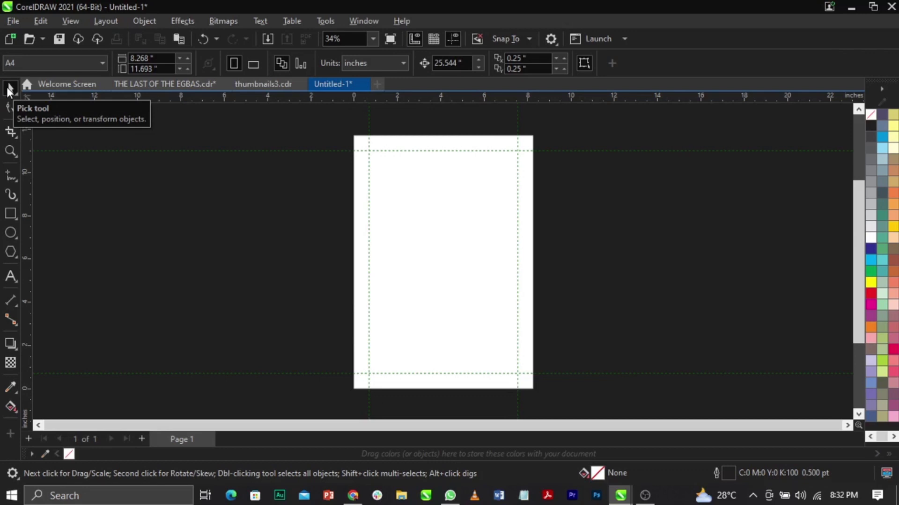
# - Delete the top, right, bottom and left margin guidelines
pyautogui.click(417, 150)
pyautogui.press('Delete')
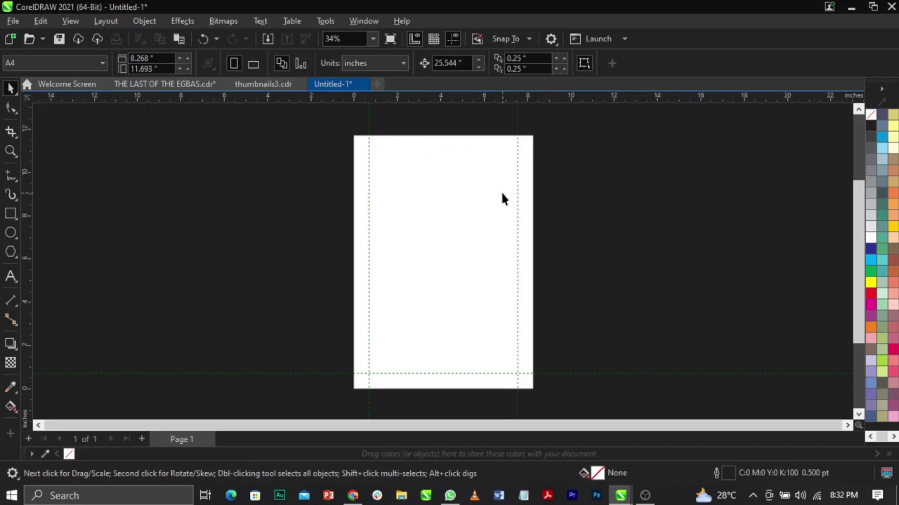
pyautogui.click(518, 207)
pyautogui.press('Delete')
pyautogui.click(525, 373)
pyautogui.press('Delete')
pyautogui.click(369, 333)
pyautogui.press('Delete')
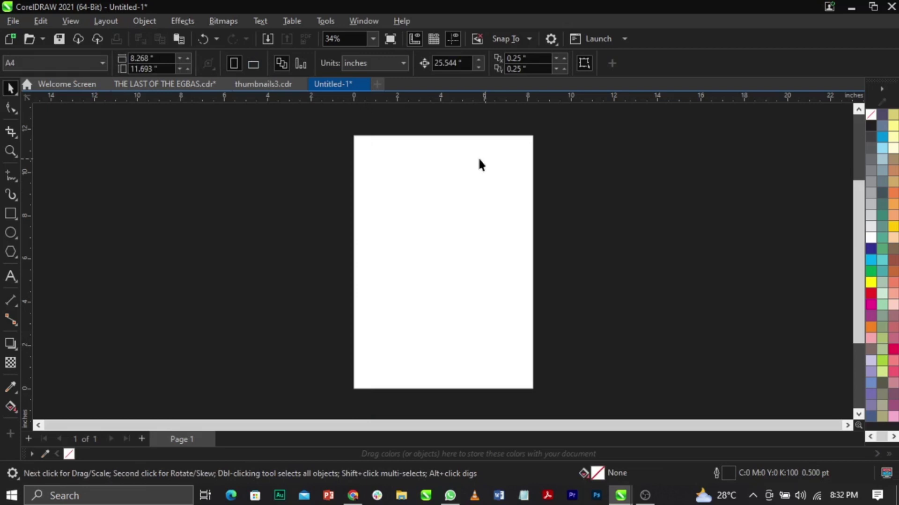
# - Draw a small rectangle near the page's top-left corner and resize it to 0.7 × 0.7 inches
pyautogui.click(9, 214)
pyautogui.moveTo(360, 165); pyautogui.dragTo(388, 206)
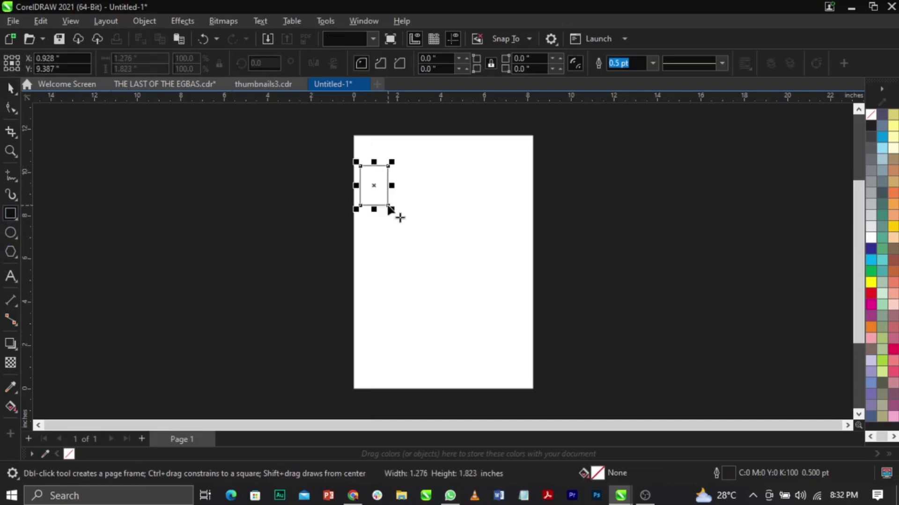
pyautogui.press('space')
pyautogui.click(249, 188)
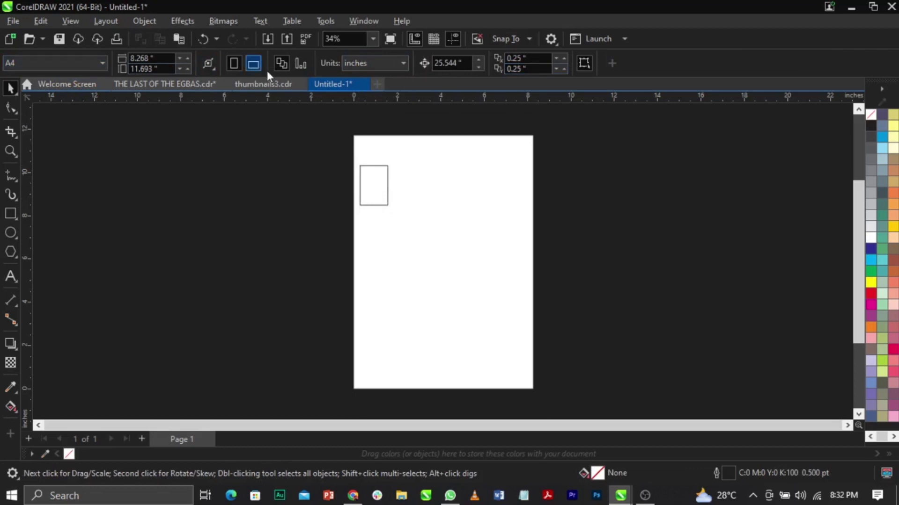
pyautogui.click(383, 62)
pyautogui.click(383, 78)
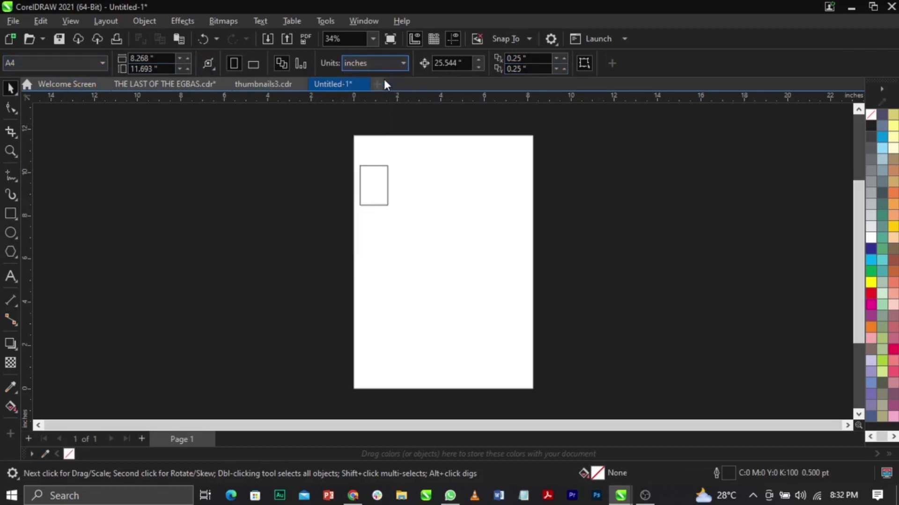
pyautogui.click(374, 185)
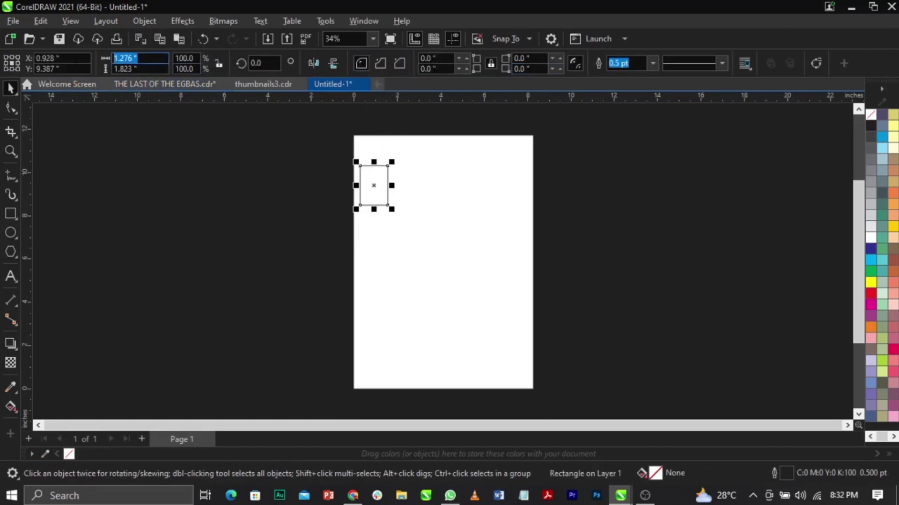
pyautogui.write('0.')
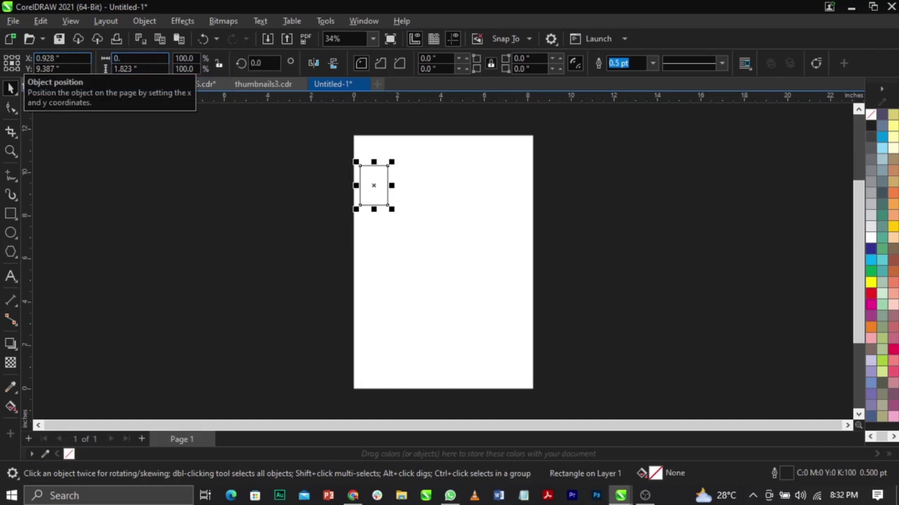
pyautogui.write('7')
pyautogui.press('Tab')
pyautogui.write('0.7')
pyautogui.press('Return')
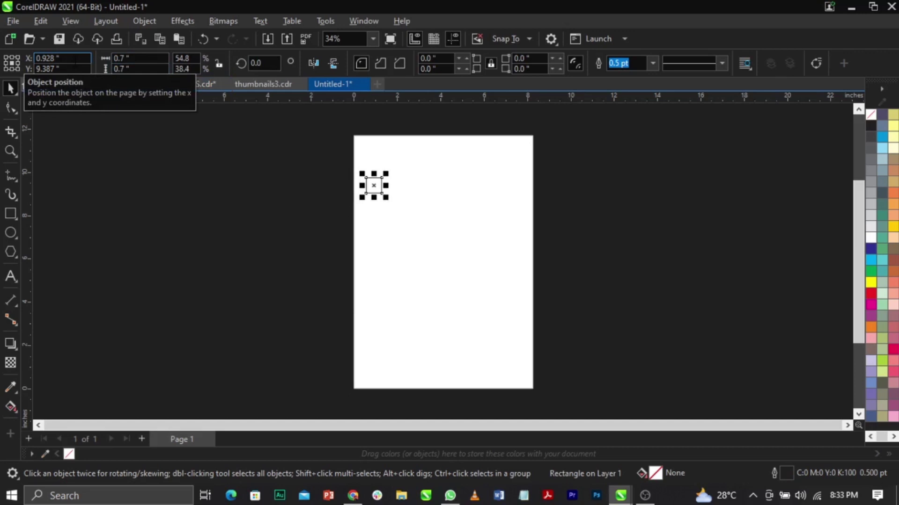
# - Draw a large rectangle from the page's top-left corner across the whole page
pyautogui.click(373, 185)
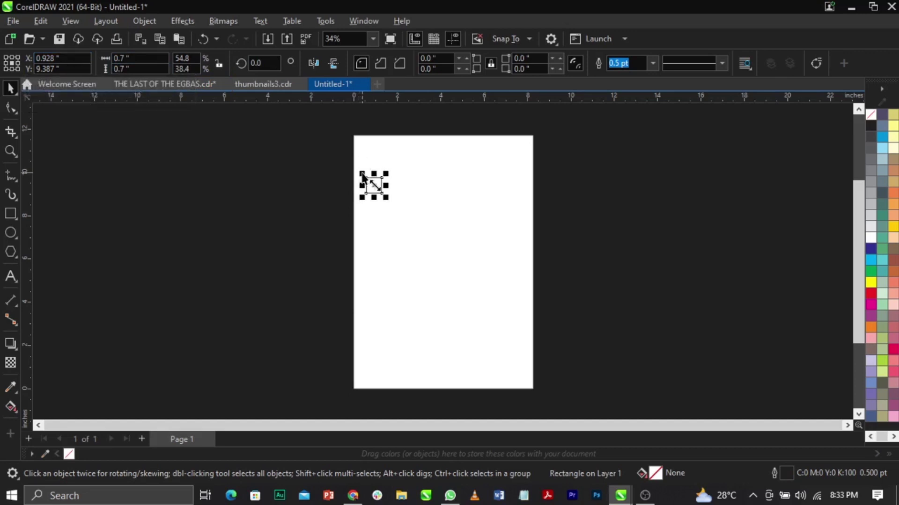
pyautogui.click(70, 220)
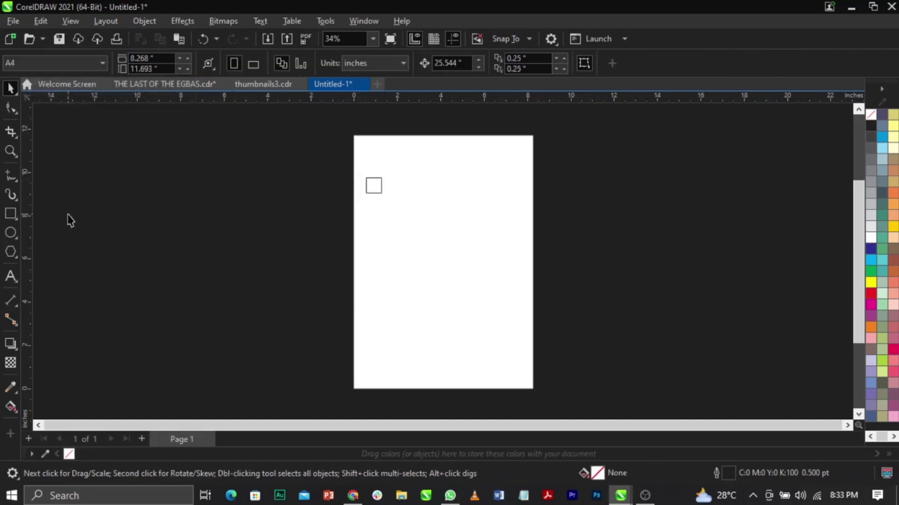
pyautogui.click(10, 213)
pyautogui.moveTo(353, 134); pyautogui.dragTo(533, 390)
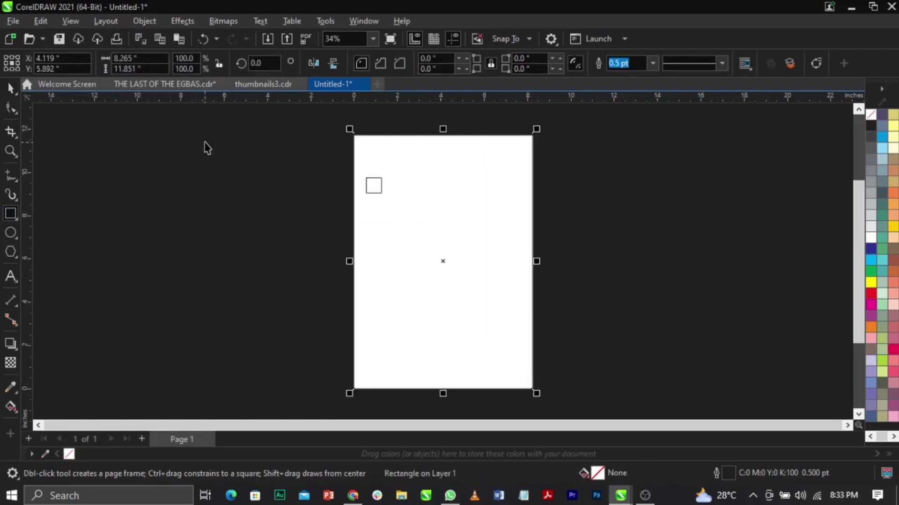
# - Set the large rectangle's height to 11.693 inches so it measures 8.268 × 11.693 like A4
pyautogui.press('space')
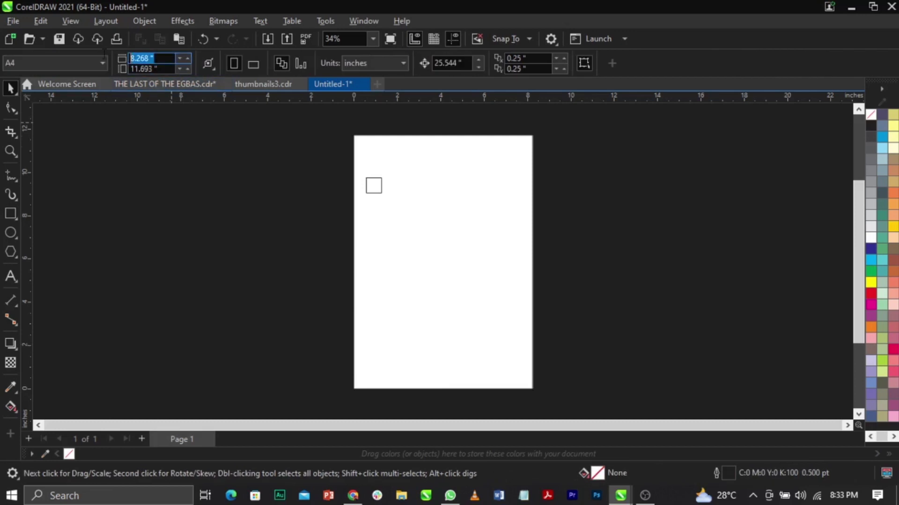
pyautogui.click(373, 284)
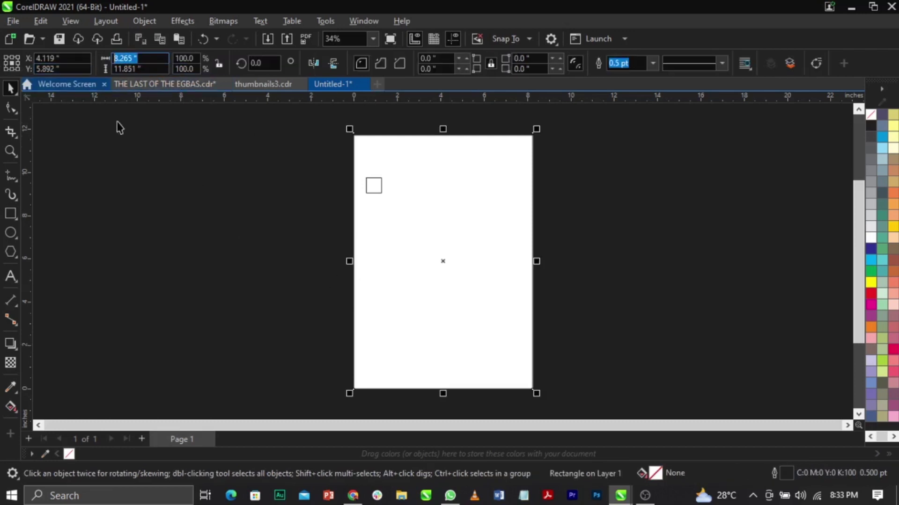
pyautogui.click(181, 198)
pyautogui.click(401, 296)
pyautogui.click(142, 69)
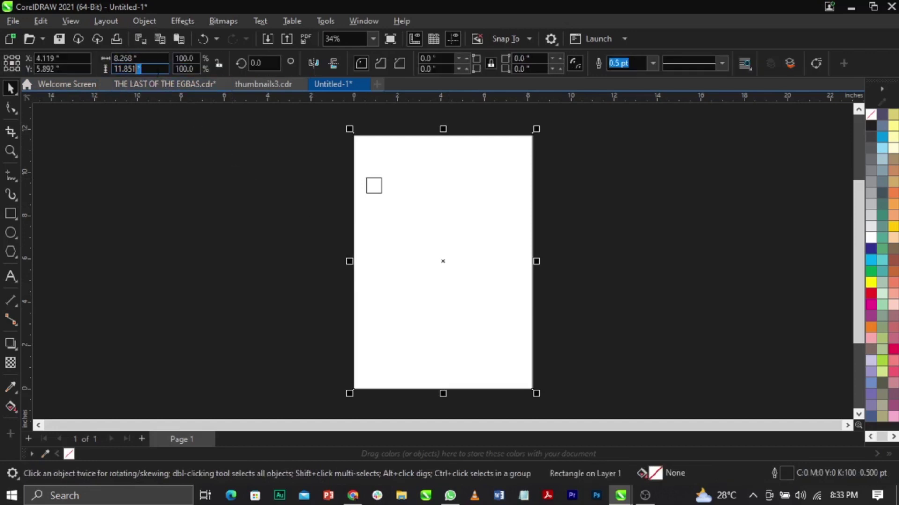
pyautogui.moveTo(143, 69); pyautogui.dragTo(103, 76)
pyautogui.write('11.693')
pyautogui.press('Return')
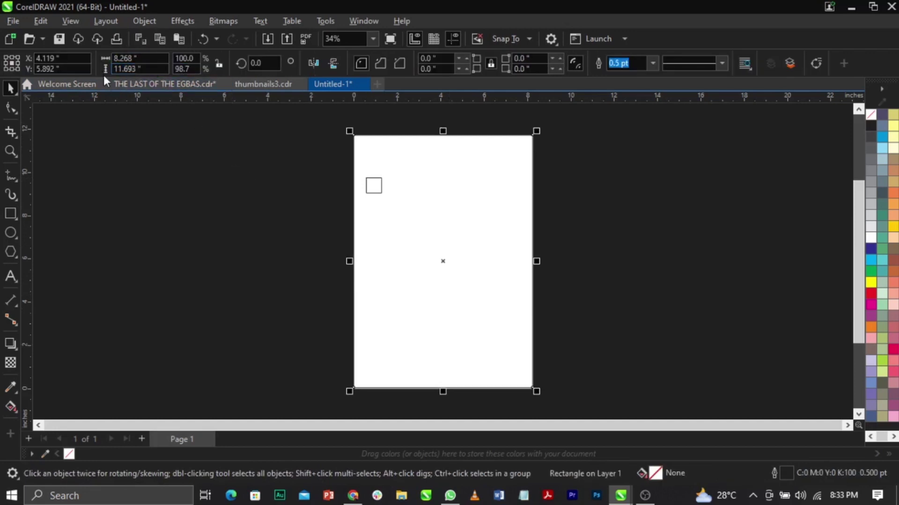
pyautogui.click(11, 218)
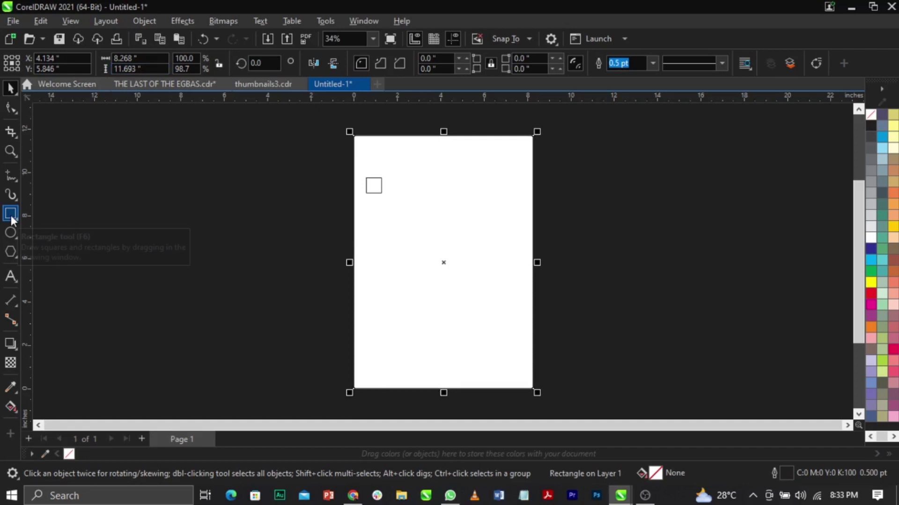
pyautogui.click(536, 231)
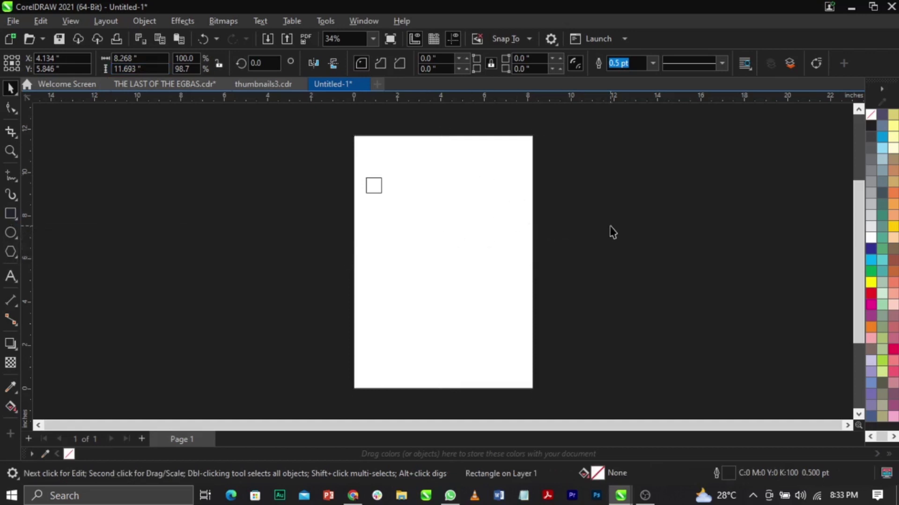
pyautogui.click(612, 231)
# - Select the small square plus the page rectangle and align the square top (T) and left (L)
pyautogui.click(370, 197)
pyautogui.press('Escape')
pyautogui.moveTo(340, 160); pyautogui.dragTo(391, 198)
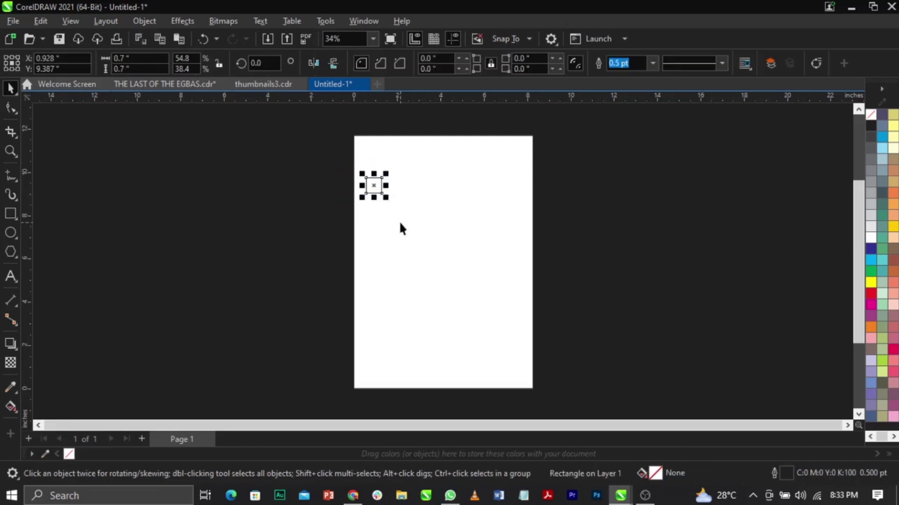
pyautogui.keyDown('shift'); pyautogui.click(425, 237); pyautogui.keyUp('shift')
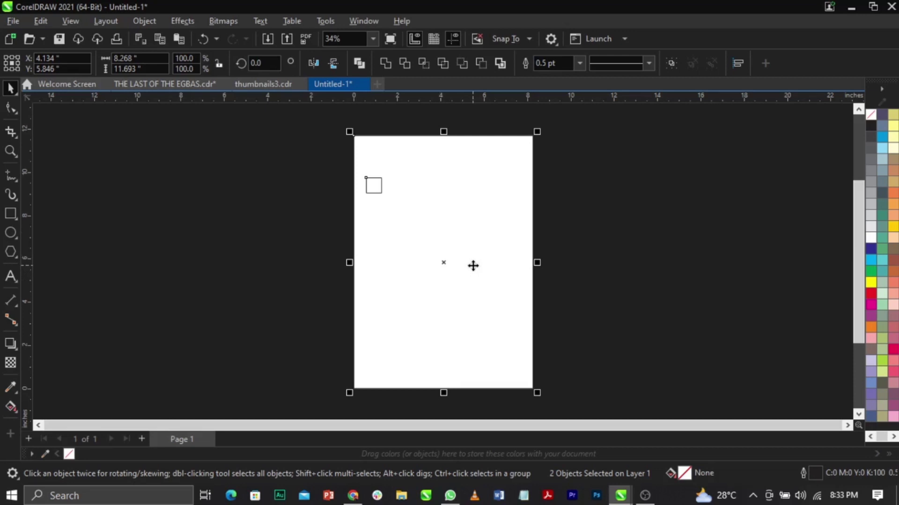
pyautogui.press('t')
pyautogui.press('l')
# - Zoom in and drag guidelines snapped to the square's right and bottom edges
pyautogui.scroll(5, 374, 136)
pyautogui.scroll(1, 301, 183)
pyautogui.moveTo(32, 193); pyautogui.dragTo(379, 267)
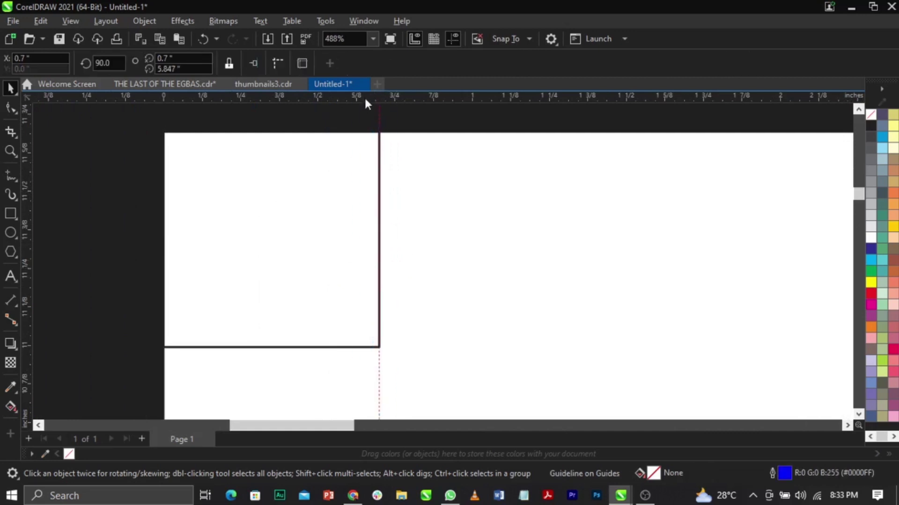
pyautogui.moveTo(366, 100); pyautogui.dragTo(388, 351)
# - Select the corner square together with the page-sized rectangle for aligning
pyautogui.scroll(-3, 372, 234)
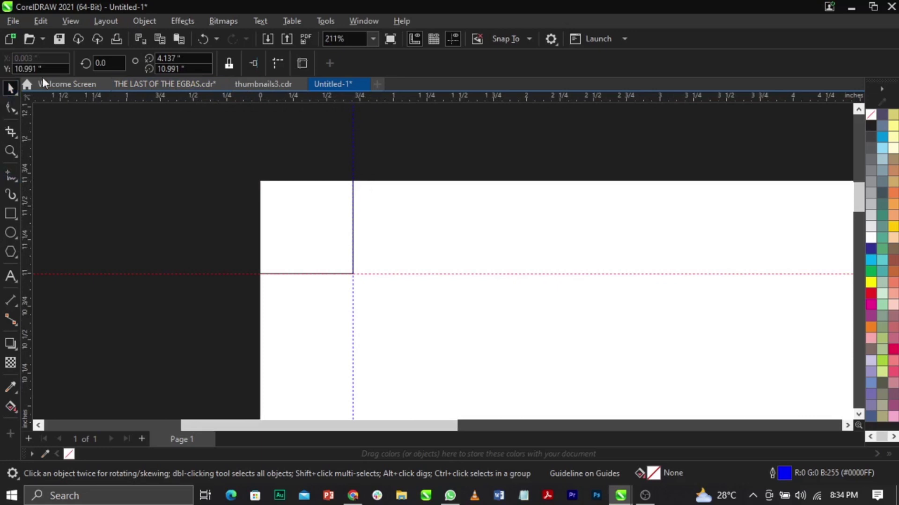
pyautogui.scroll(-6, 231, 156)
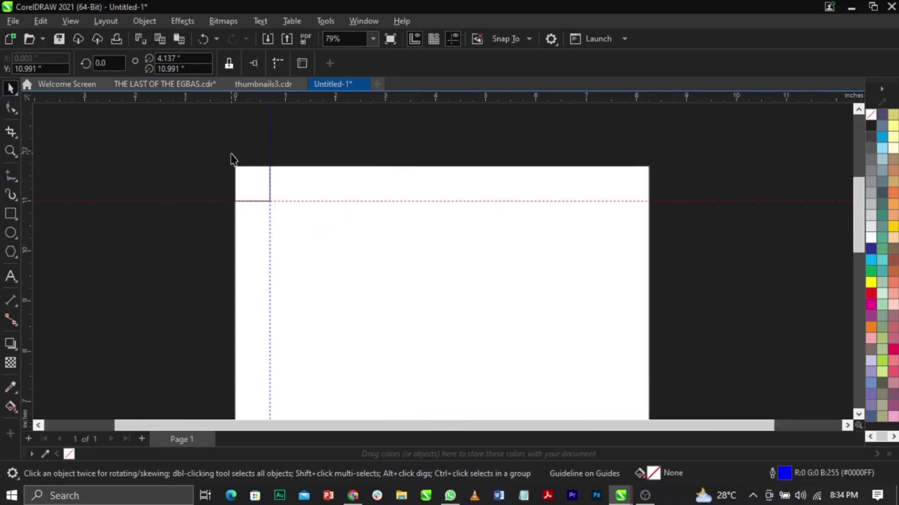
pyautogui.click(252, 169)
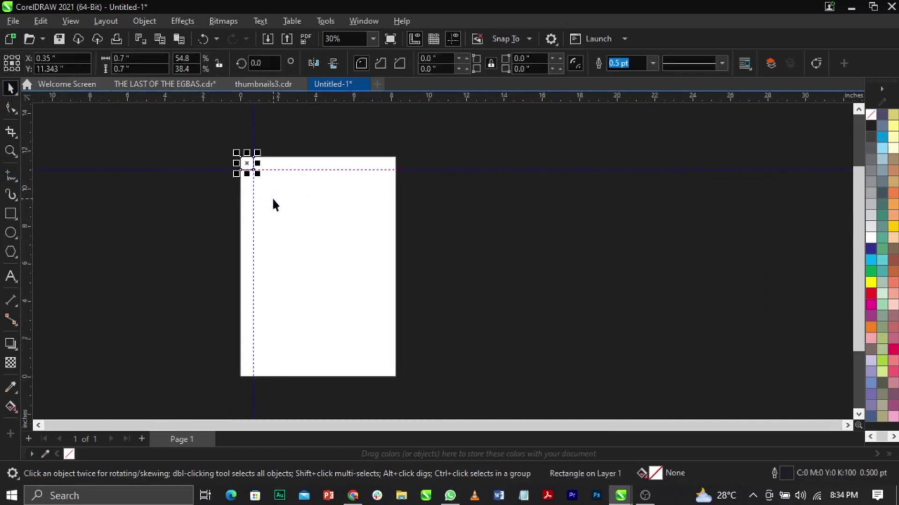
pyautogui.keyDown('shift'); pyautogui.click(329, 248); pyautogui.keyUp('shift')
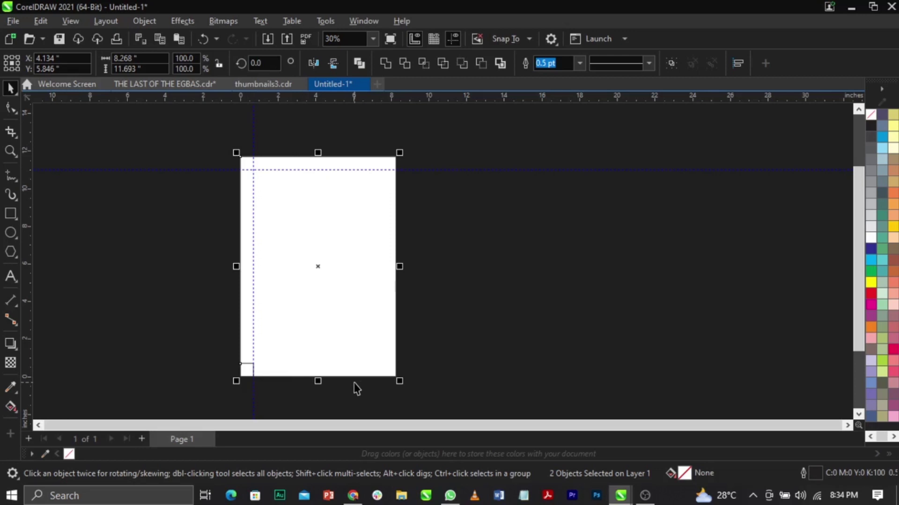
# - Add the bottom margin guideline snapped to the small square's top edge
pyautogui.click(420, 381)
pyautogui.scroll(5, 253, 370)
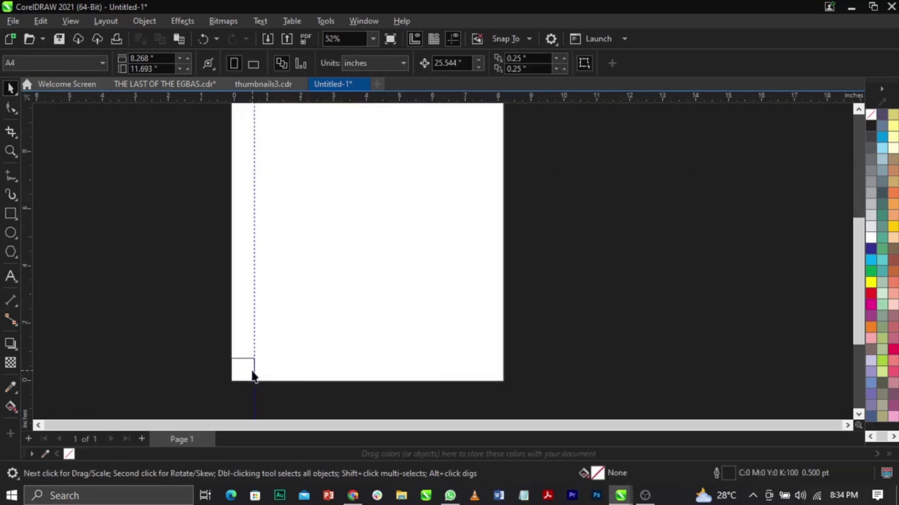
pyautogui.moveTo(245, 98); pyautogui.dragTo(257, 303)
pyautogui.scroll(-1, 256, 307)
pyautogui.scroll(-4, 256, 309)
# - Select the small square with the page rectangle to move it to the bottom-right corner
pyautogui.moveTo(211, 354); pyautogui.dragTo(294, 273)
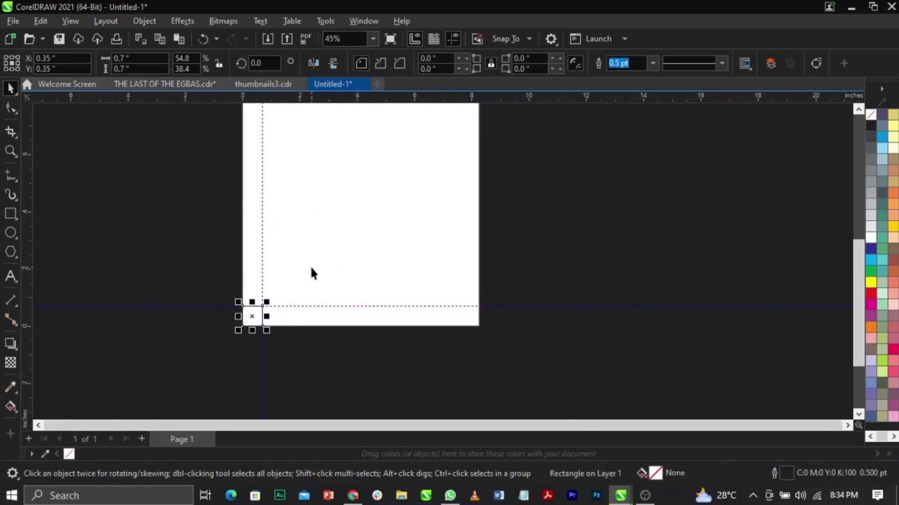
pyautogui.hotkey('ctrl', 'a')
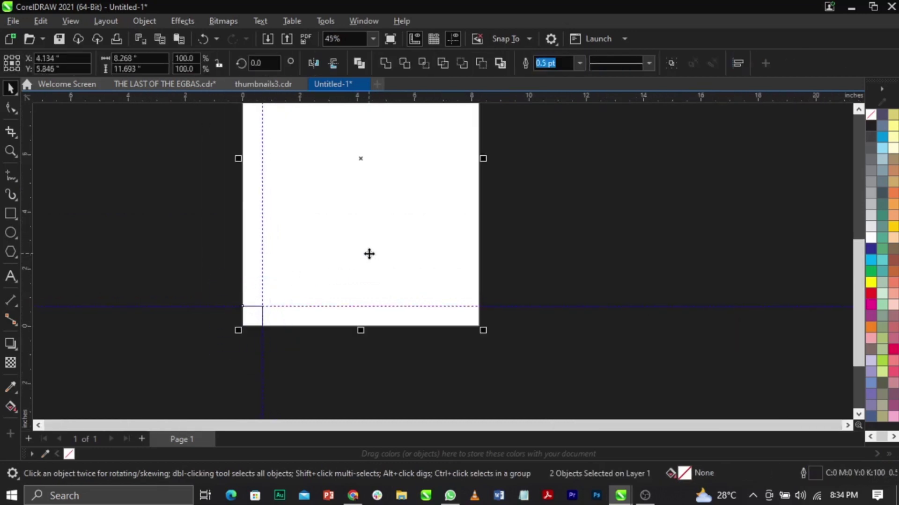
pyautogui.scroll(-3, 418, 207)
pyautogui.scroll(1, 418, 207)
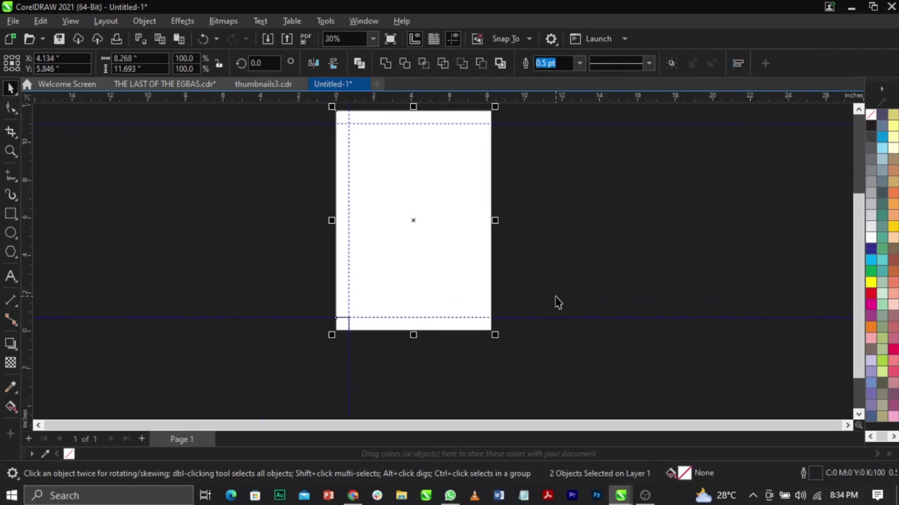
pyautogui.scroll(8, 487, 328)
# - Add the right margin guideline snapped to the square's left edge, then deselect the square
pyautogui.moveTo(31, 309); pyautogui.dragTo(442, 345)
pyautogui.scroll(-2, 540, 286)
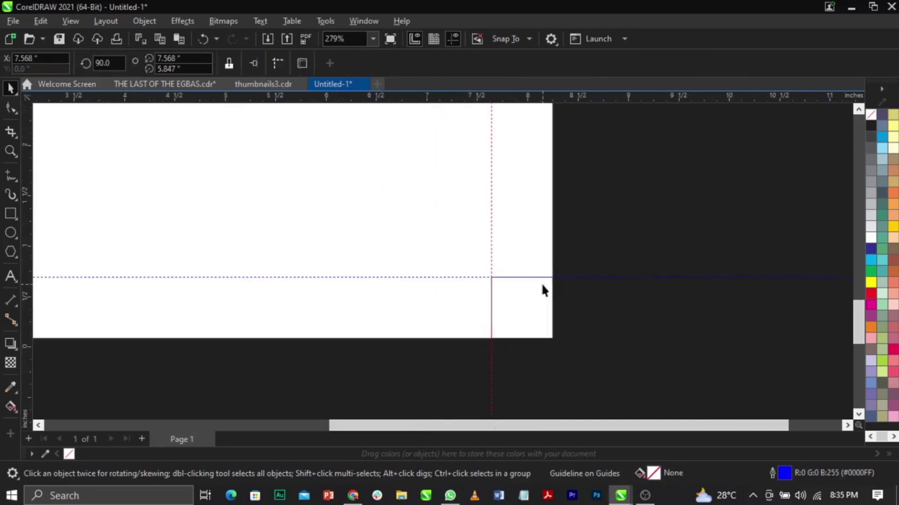
pyautogui.scroll(-6, 542, 291)
pyautogui.scroll(2, 542, 245)
pyautogui.click(554, 393)
pyautogui.scroll(1, 611, 391)
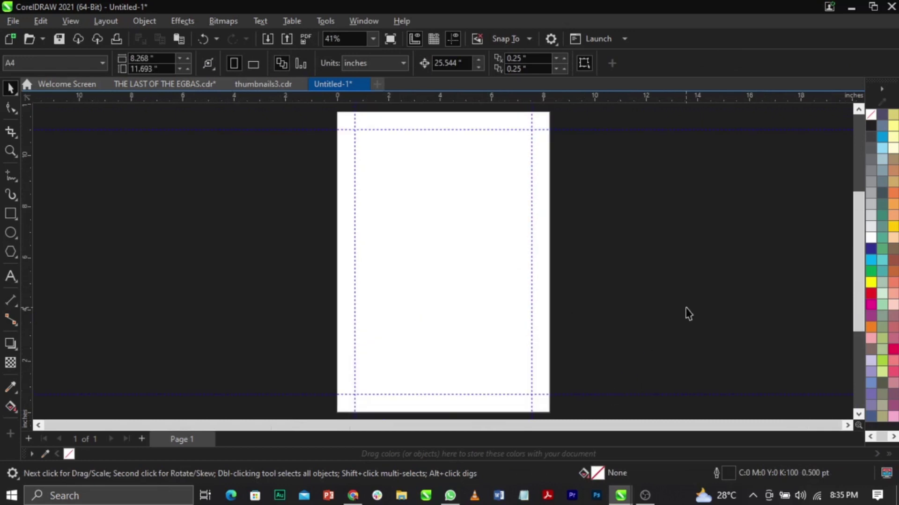
pyautogui.scroll(-1, 688, 314)
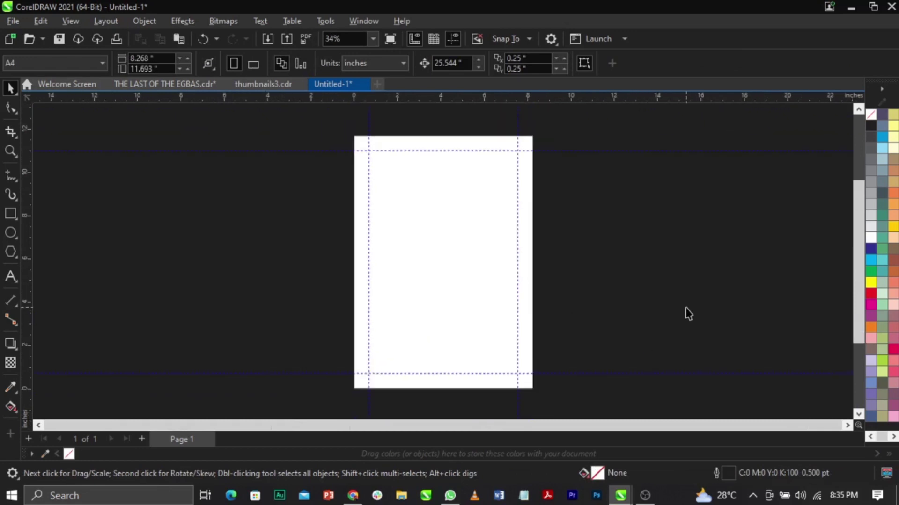